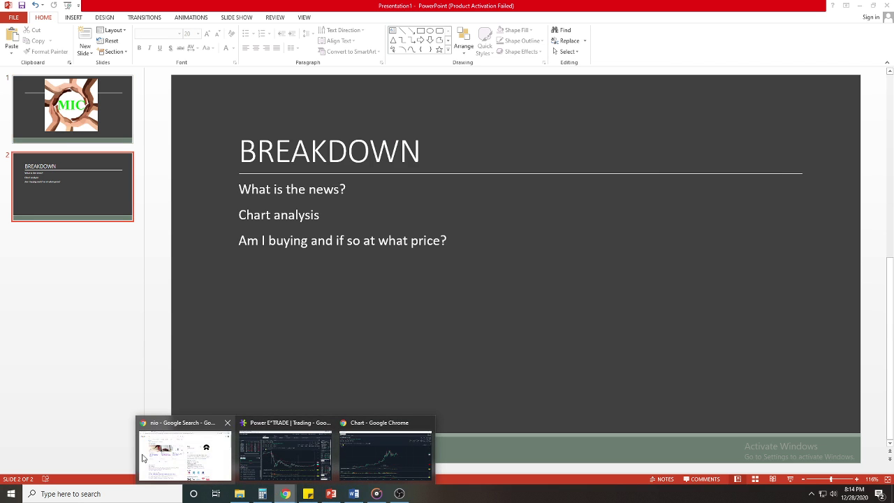
Bring up the Benzinga Nio Day article and dismiss its stock picks promo popup.
left_click(176, 461)
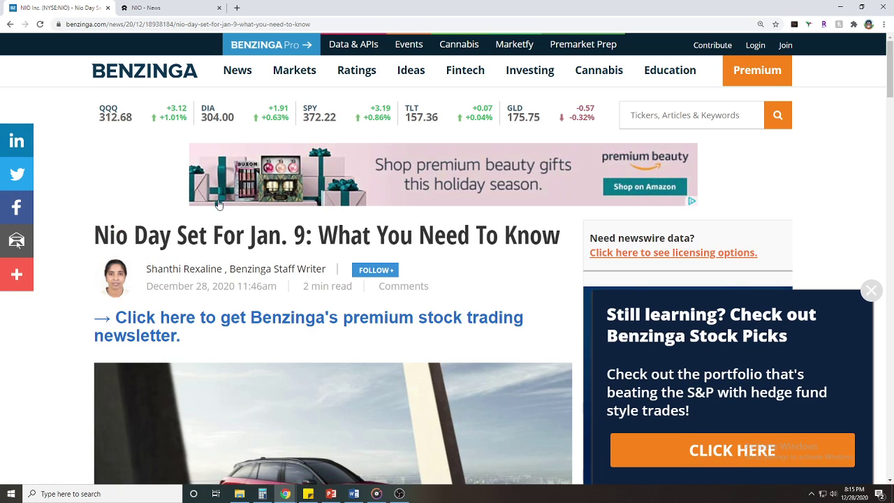
left_click(872, 290)
Read down to the Jan. 9 event's Chengdu venue and 'Always Forward' theme.
scroll(386, 264, "down", 2)
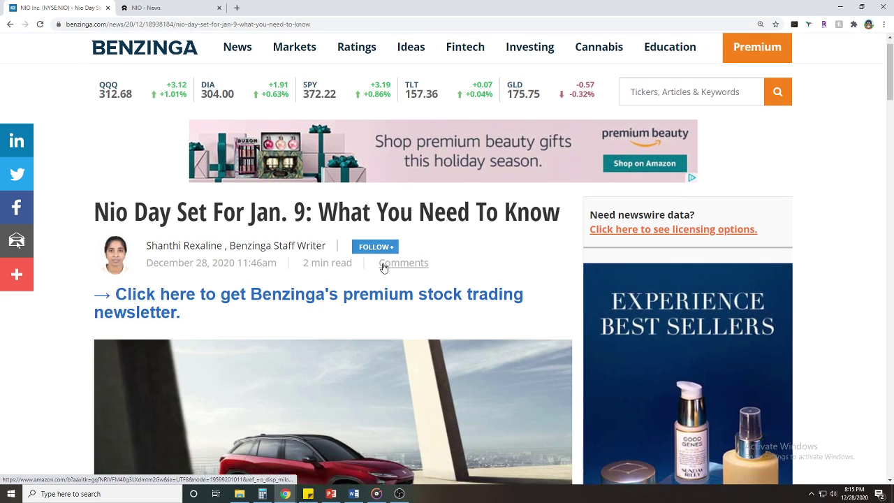
scroll(380, 271, "down", 5)
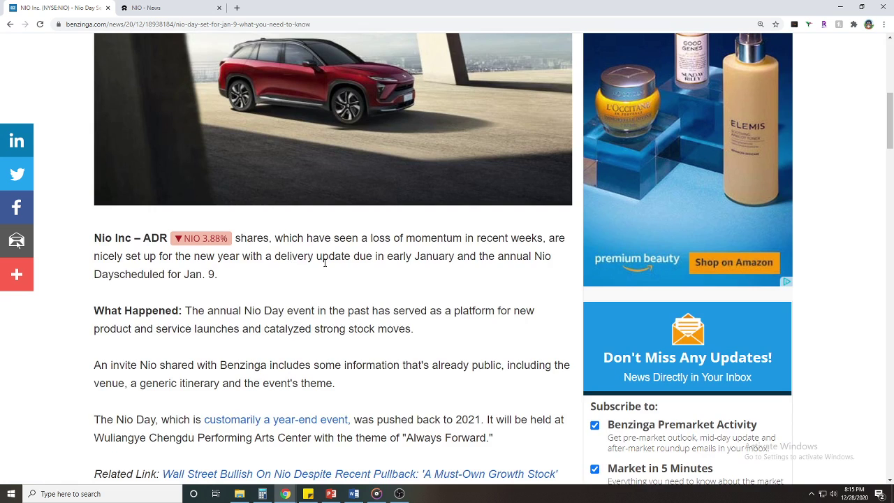
scroll(353, 260, "down", 1)
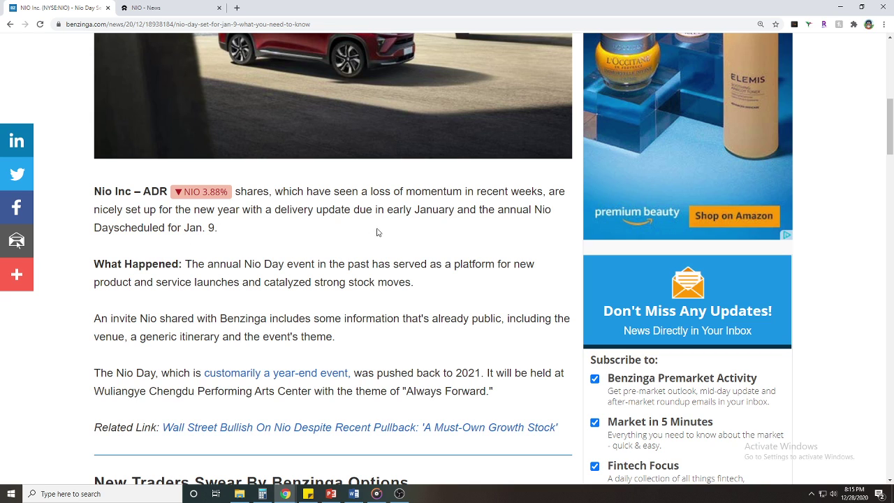
scroll(273, 264, "down", 1)
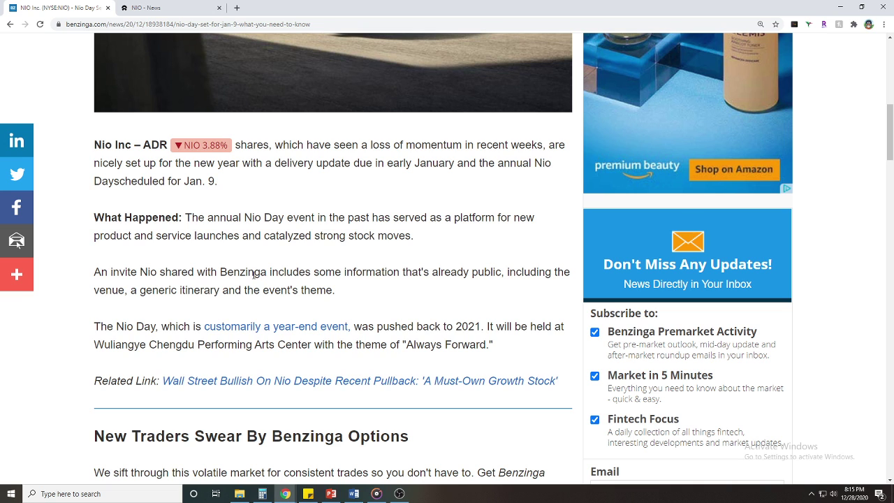
scroll(260, 283, "down", 1)
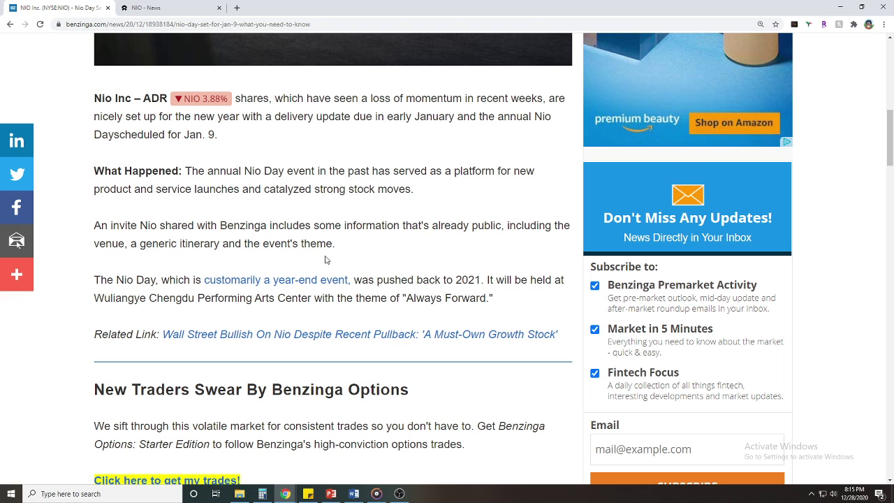
scroll(307, 259, "down", 2)
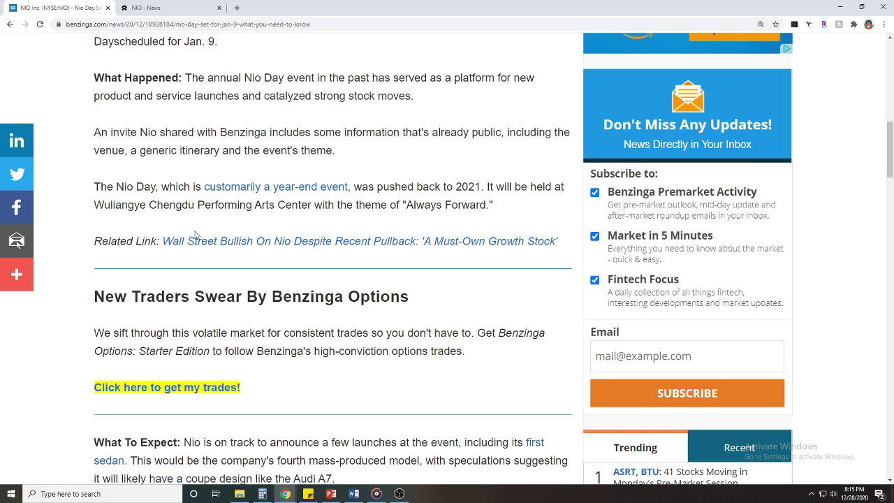
scroll(205, 227, "down", 3)
scroll(267, 288, "down", 2)
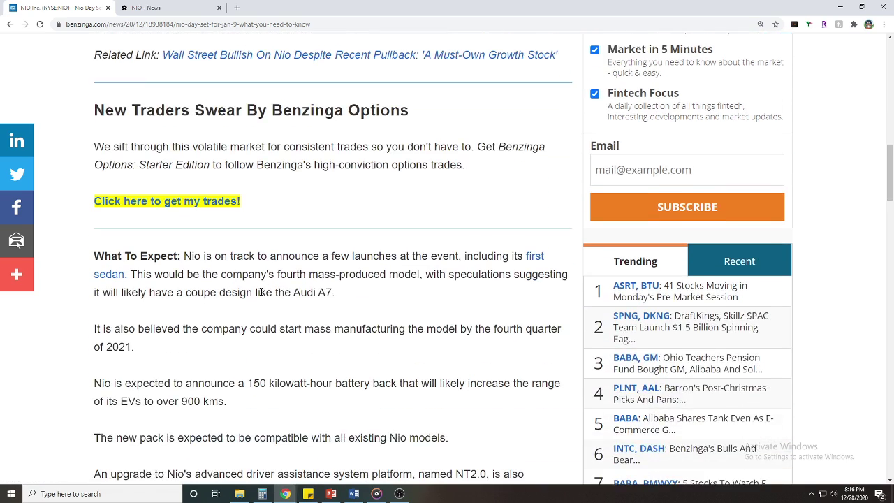
scroll(266, 233, "down", 1)
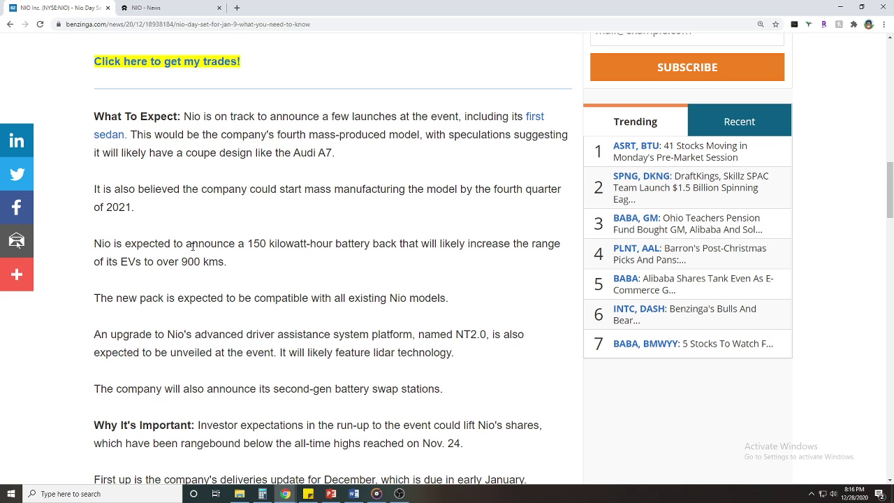
scroll(199, 266, "down", 1)
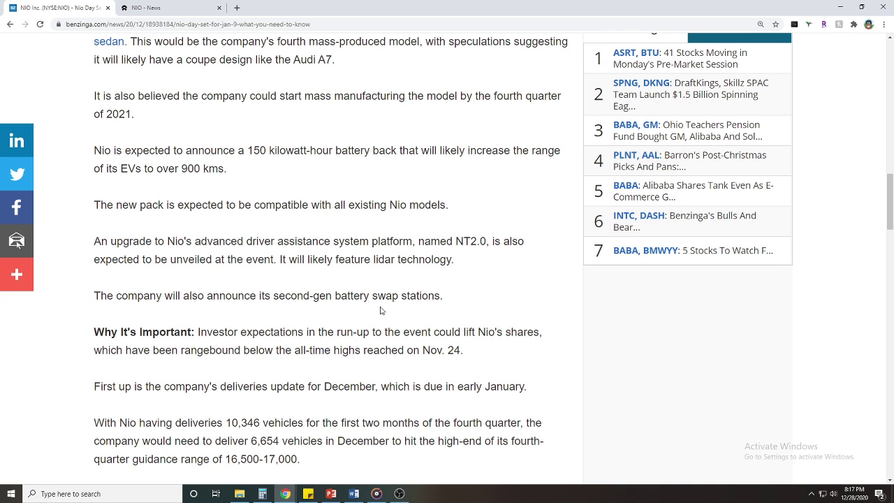
Read the Nio Day article down to the NIO Price Action note and back up.
scroll(380, 310, "down", 3)
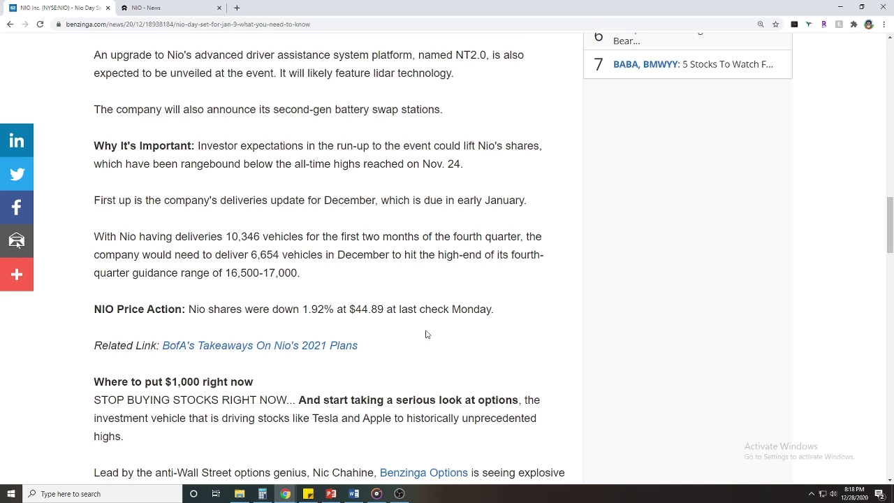
scroll(425, 334, "down", 1)
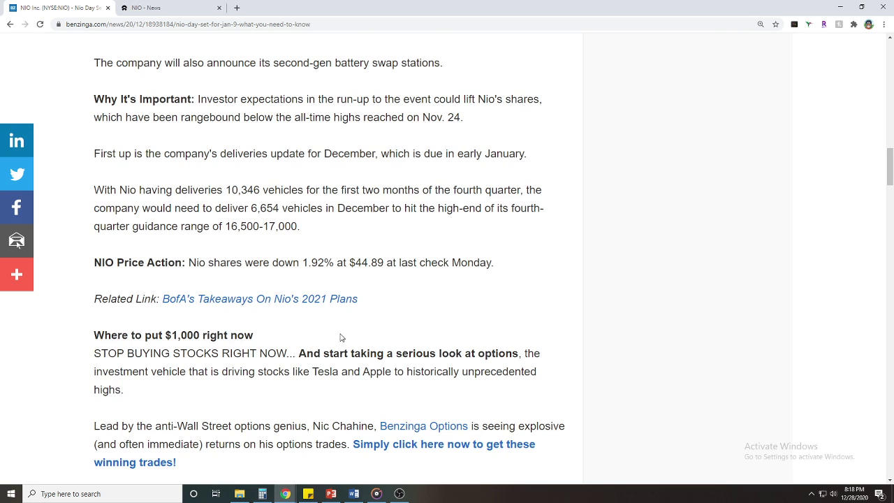
scroll(402, 326, "up", 5)
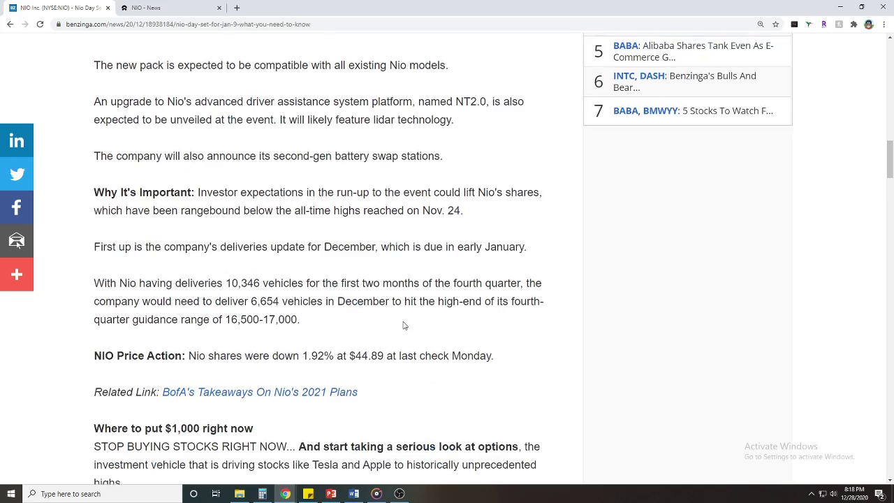
scroll(403, 331, "up", 5)
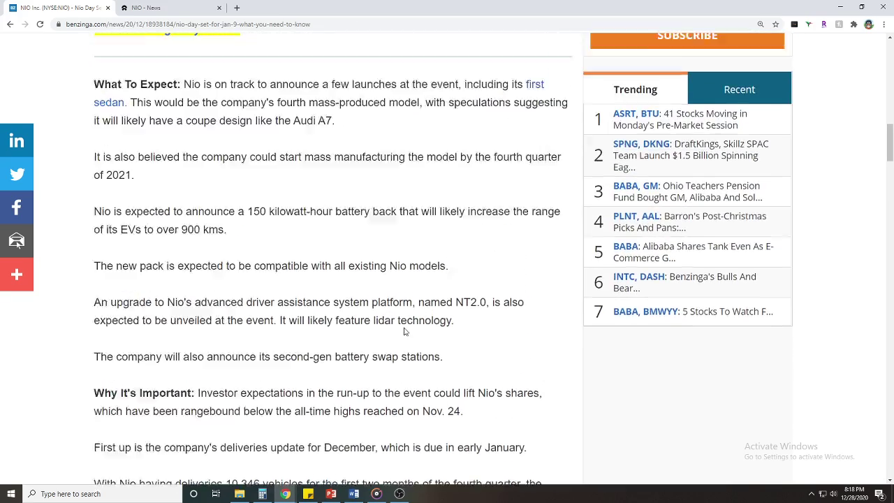
scroll(404, 331, "down", 5)
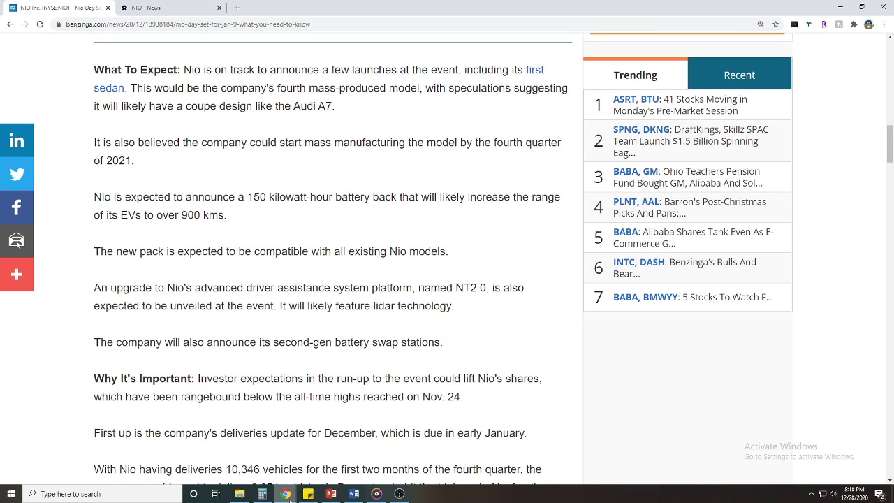
Bring the NIO chart forward, zoom into recent months and leave space for future dates.
mouse_move(288, 495)
left_click(398, 453)
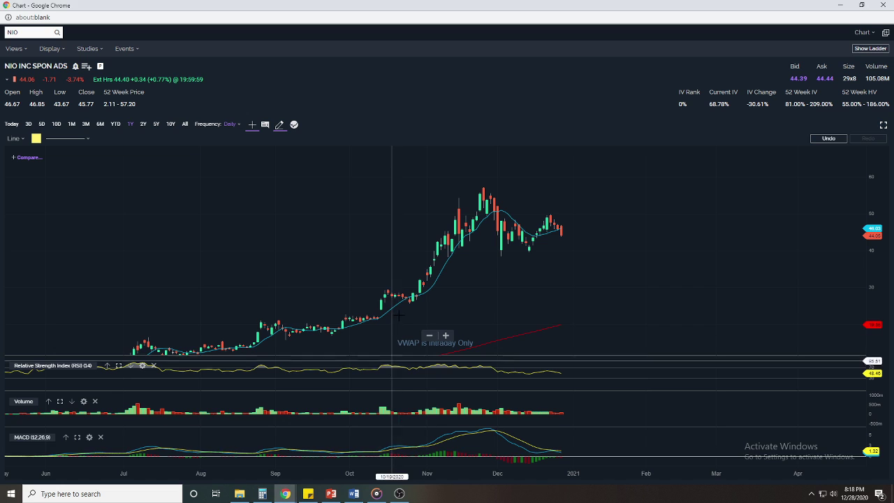
scroll(548, 293, "up", 5)
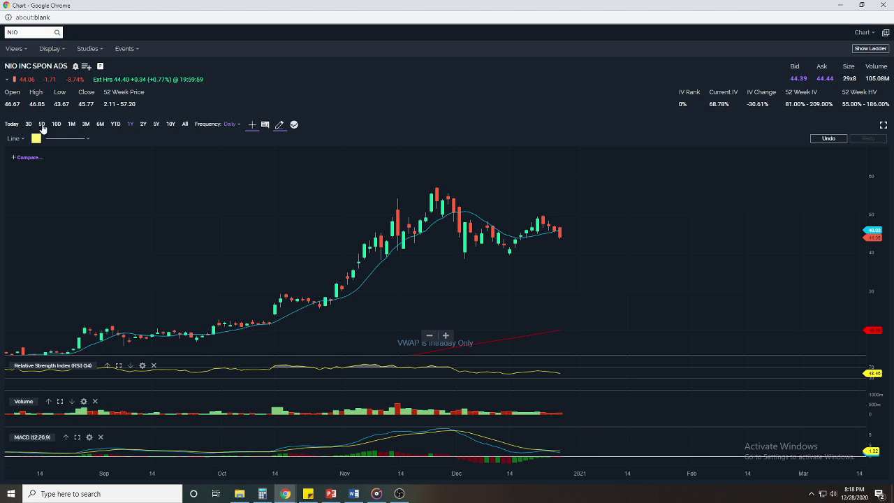
mouse_move(529, 270)
left_mouse_down()
mouse_move(440, 272)
mouse_move(535, 269)
left_mouse_up()
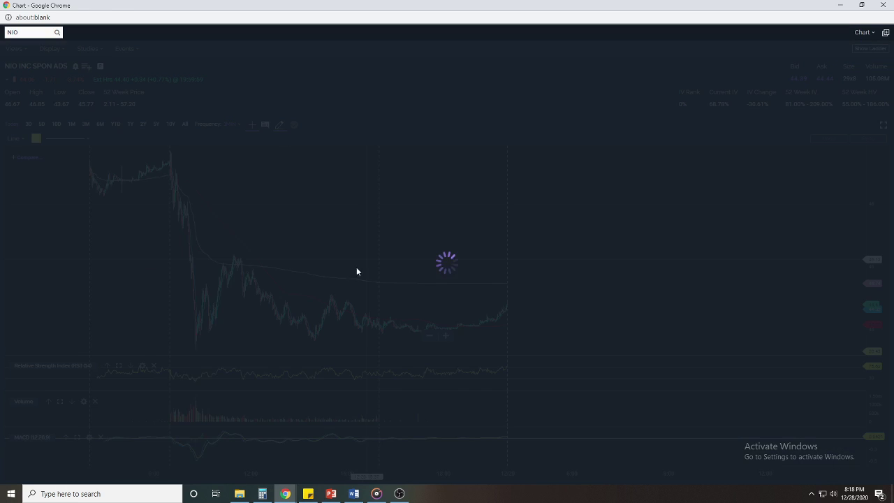
Show NIO as 5-minute candles spanning 12/23 through 12/28.
left_click_drag(426, 282, 477, 242)
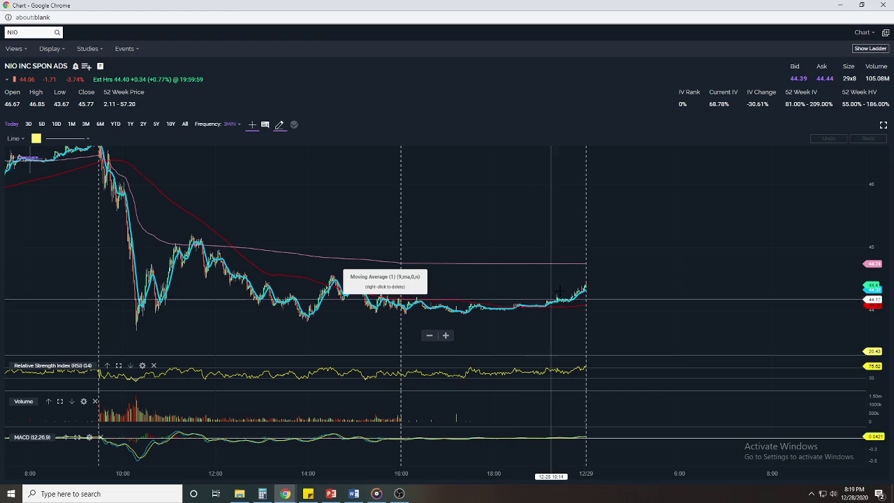
scroll(496, 300, "down", 4)
scroll(507, 286, "up", 3)
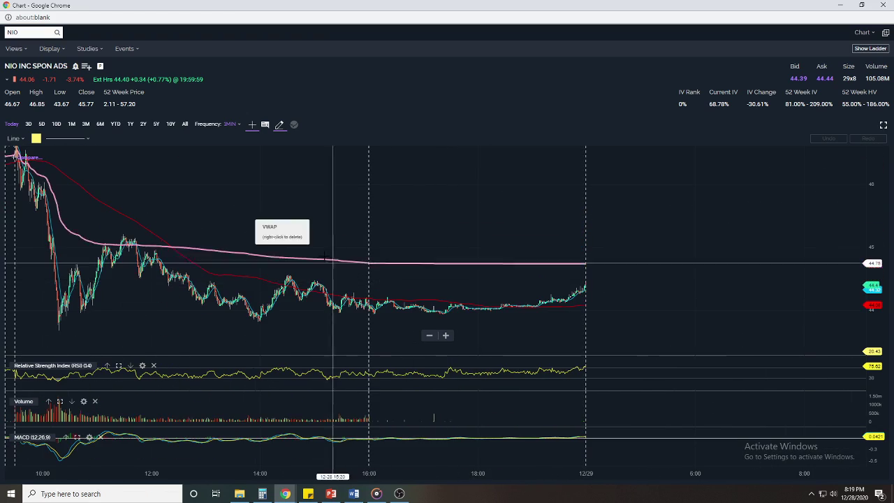
scroll(492, 288, "down", 3)
scroll(494, 289, "up", 3)
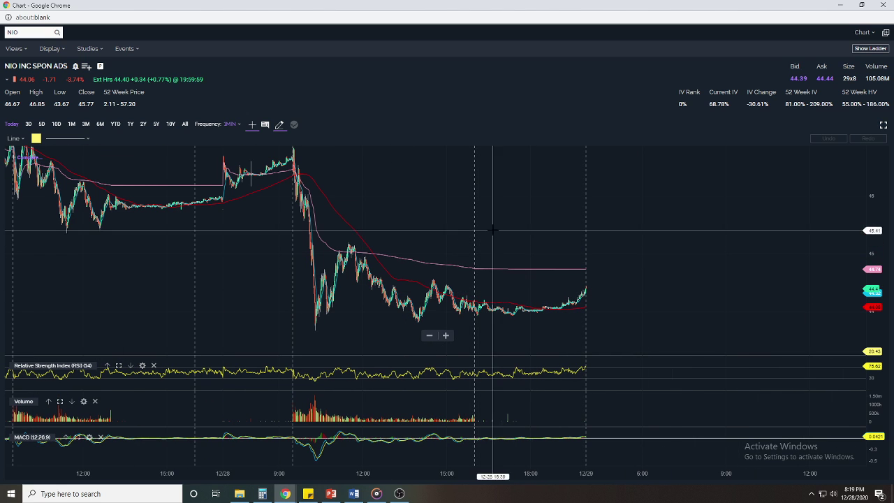
left_click(236, 124)
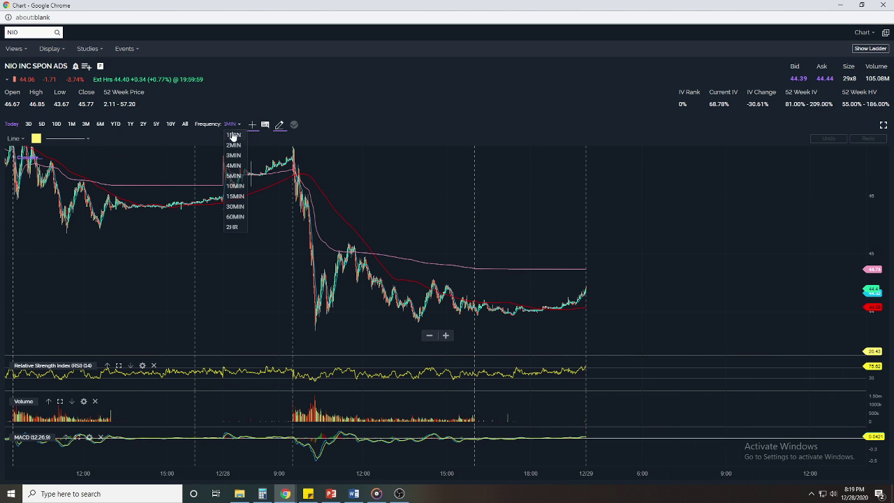
left_click(234, 175)
scroll(538, 264, "down", 5)
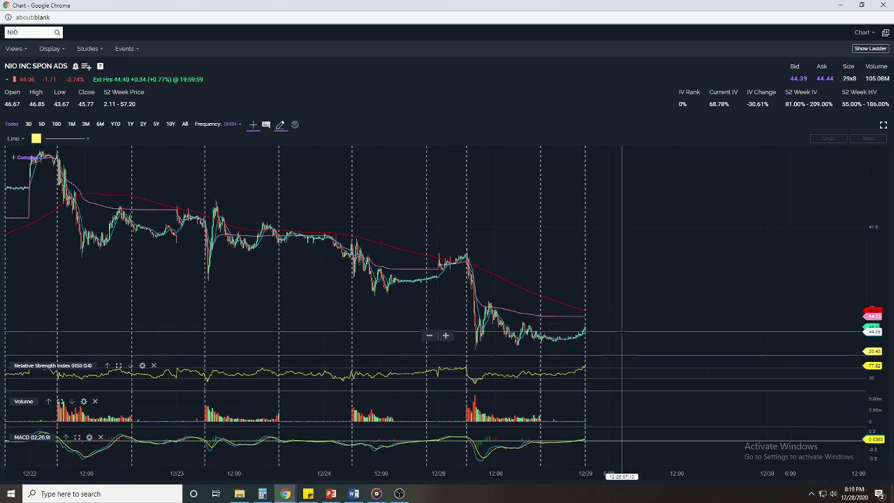
scroll(580, 253, "down", 3)
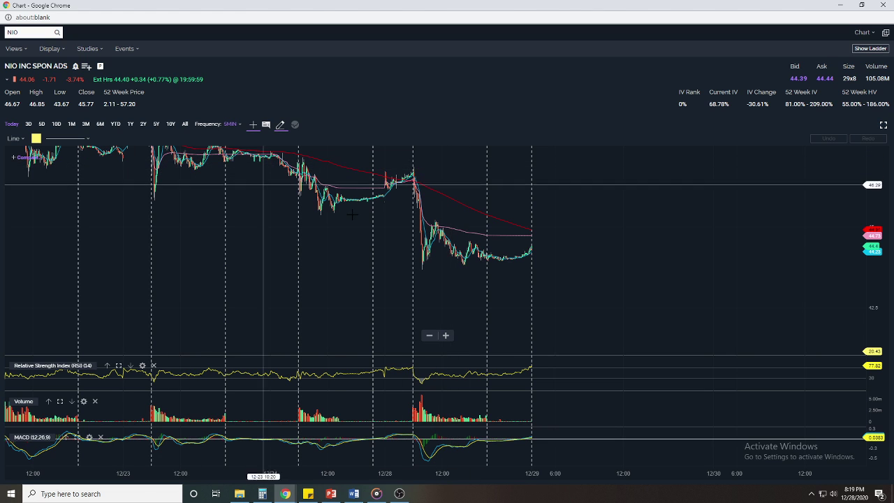
Switch the NIO chart to 1-minute candles showing earlier hours.
left_click(232, 124)
left_click(233, 134)
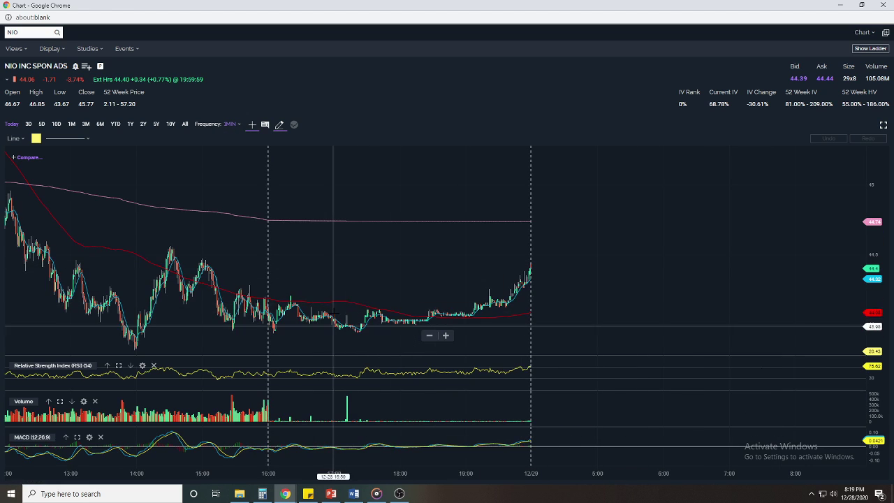
left_click_drag(373, 263, 551, 247)
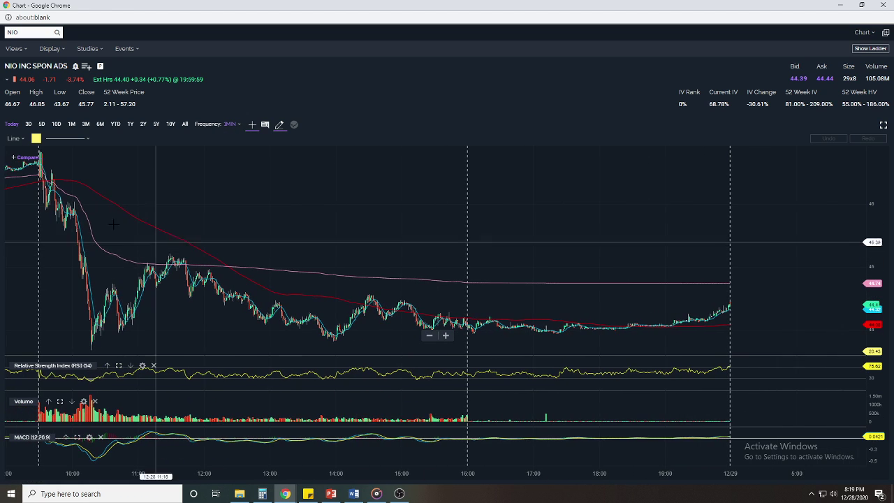
Bring pre-market hours into view and draw a descending line from the morning high.
left_click_drag(189, 187, 289, 192)
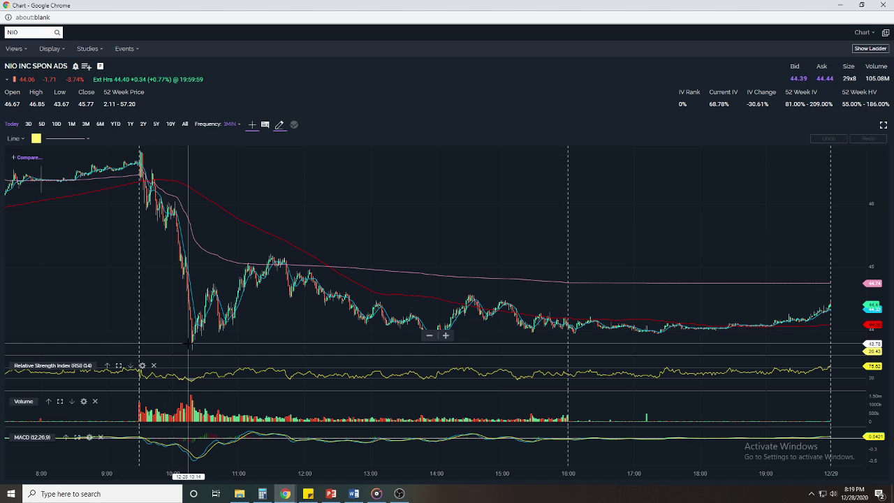
left_click_drag(488, 189, 464, 275)
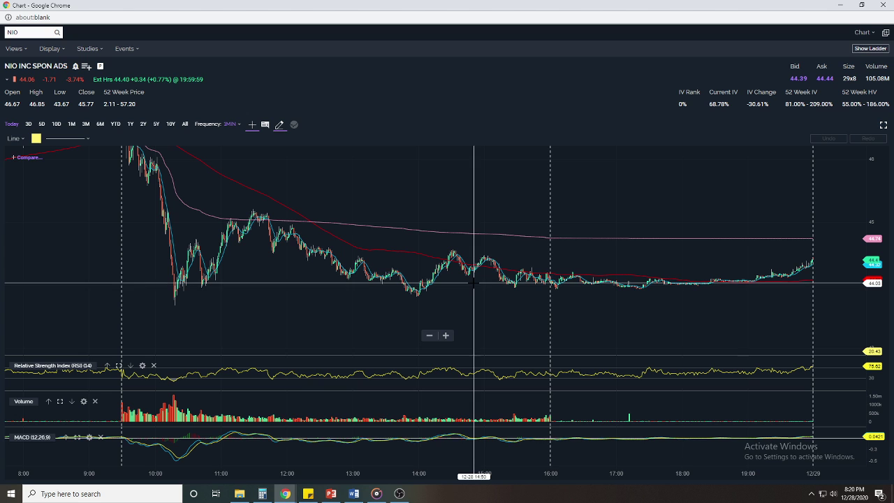
mouse_move(475, 283)
left_mouse_down()
mouse_move(459, 296)
mouse_move(309, 329)
mouse_move(516, 138)
mouse_move(307, 143)
mouse_move(717, 125)
mouse_move(36, 140)
left_mouse_up()
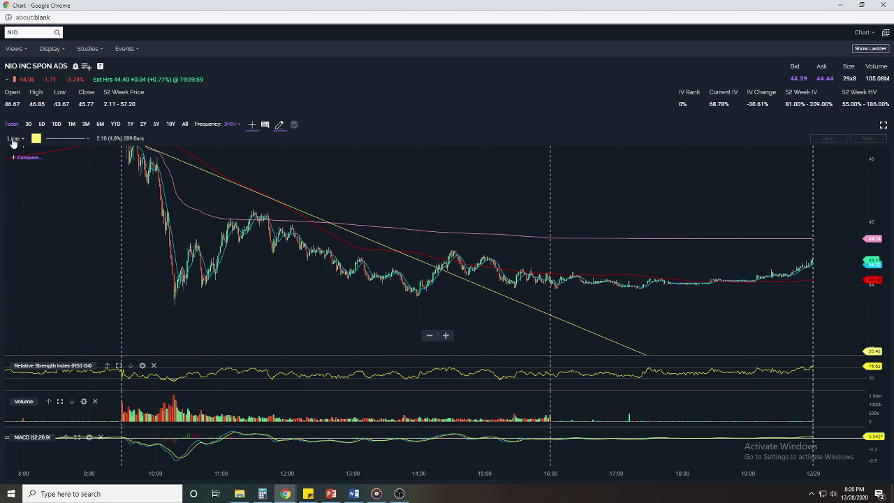
Pin a crossline at about 44.08 near 14:37 on the 1-minute chart.
left_click(13, 138)
scroll(35, 202, "up", 5)
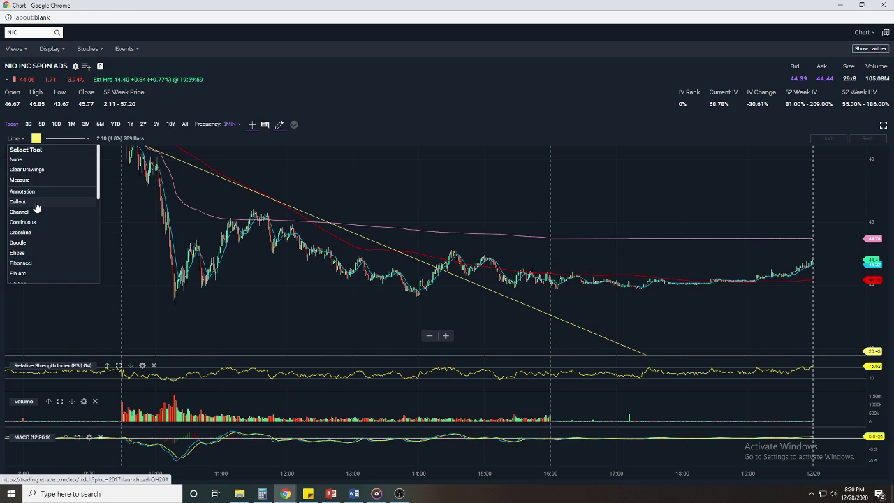
left_click(25, 234)
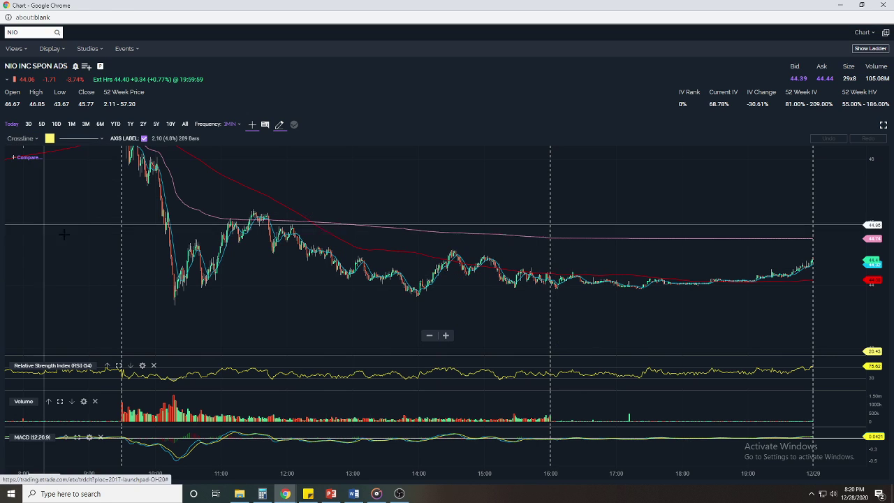
left_click(458, 280)
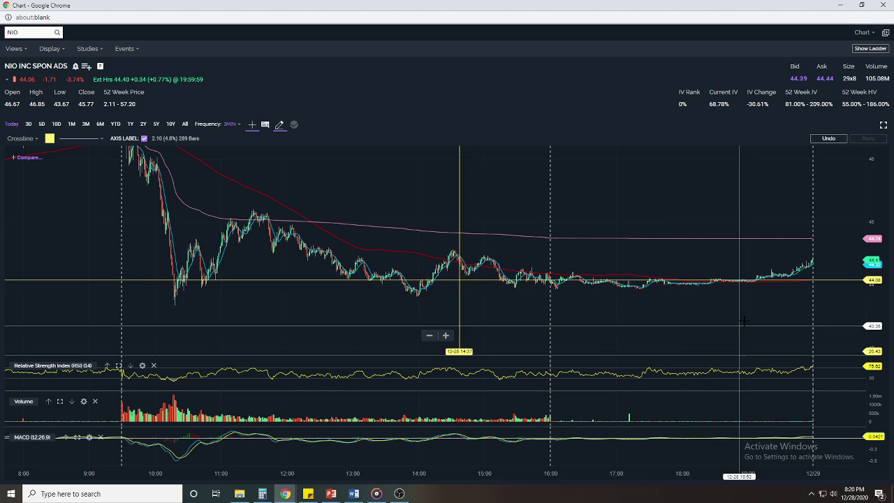
left_click_drag(739, 325, 658, 318)
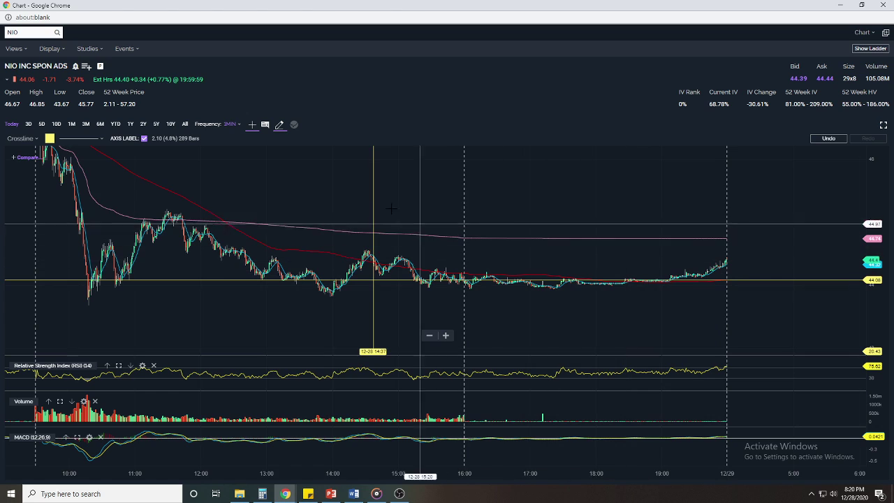
Show the year-to-date daily chart and move the crossline from 10-22 to 11-11.
left_click(116, 125)
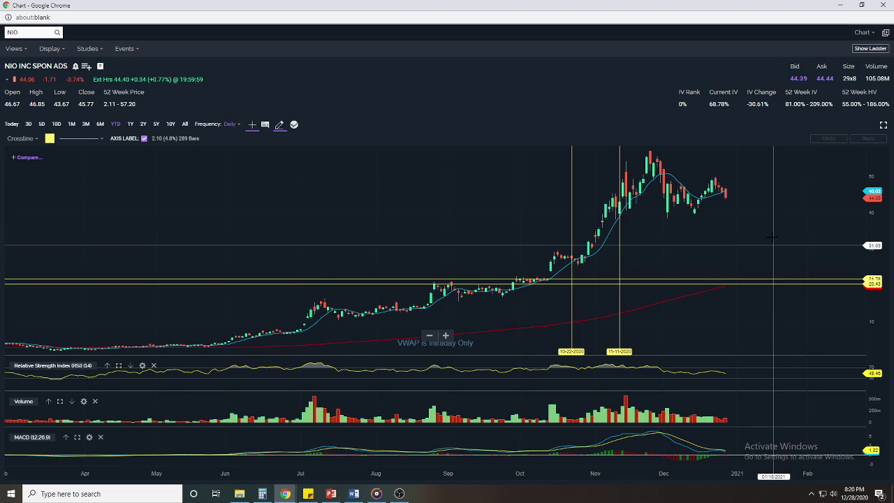
left_click_drag(617, 286, 479, 237)
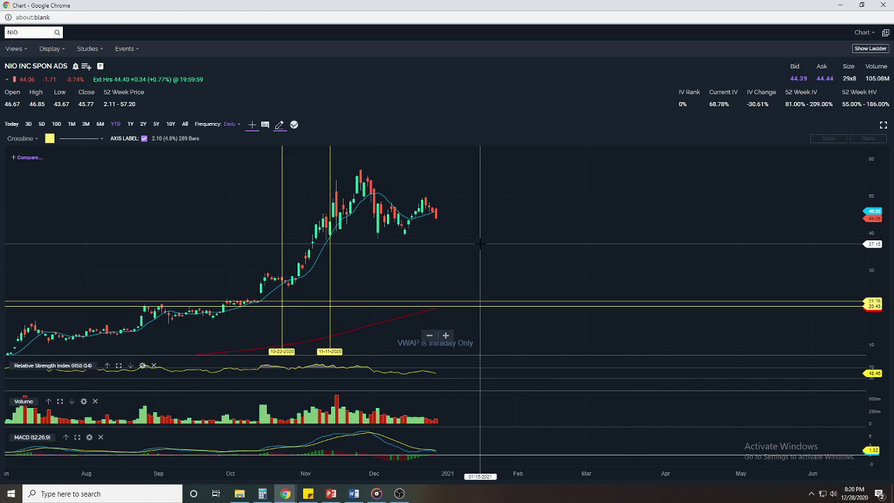
mouse_move(296, 300)
left_mouse_down()
mouse_move(252, 302)
mouse_move(340, 308)
left_mouse_up()
Delete the drawn crosslines and return to today's intraday chart.
right_click(349, 308)
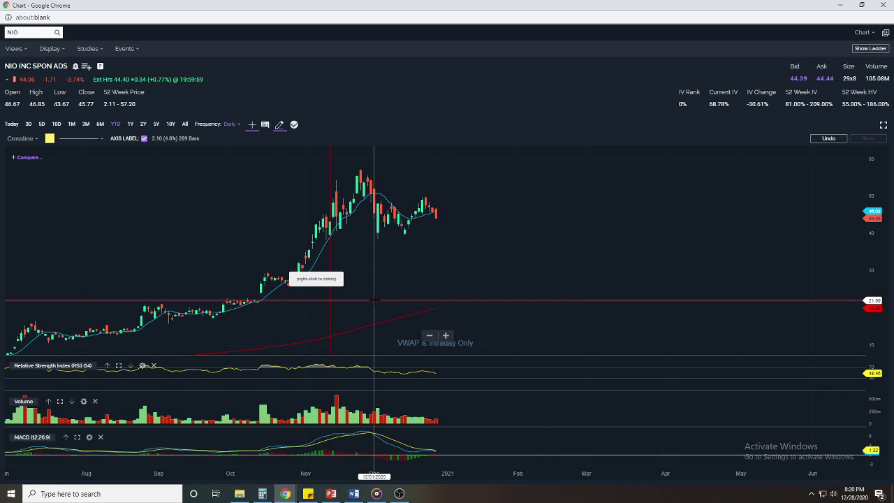
right_click(375, 301)
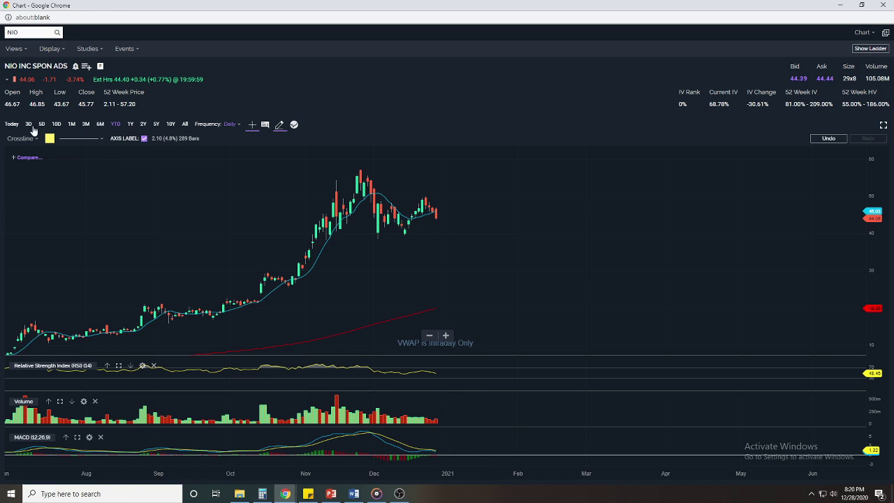
left_click(12, 125)
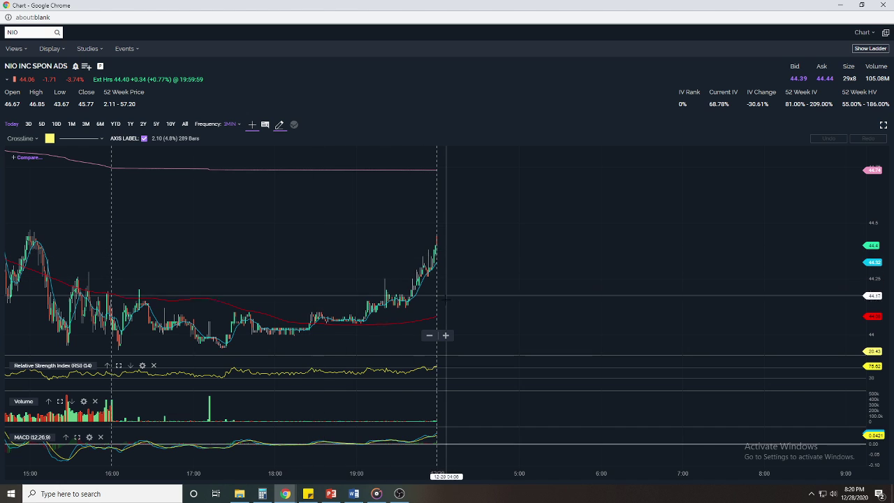
Delete the 11-11 crossline at 21.78 and pin a new one near 44 on 01-05-2021.
left_click(345, 332)
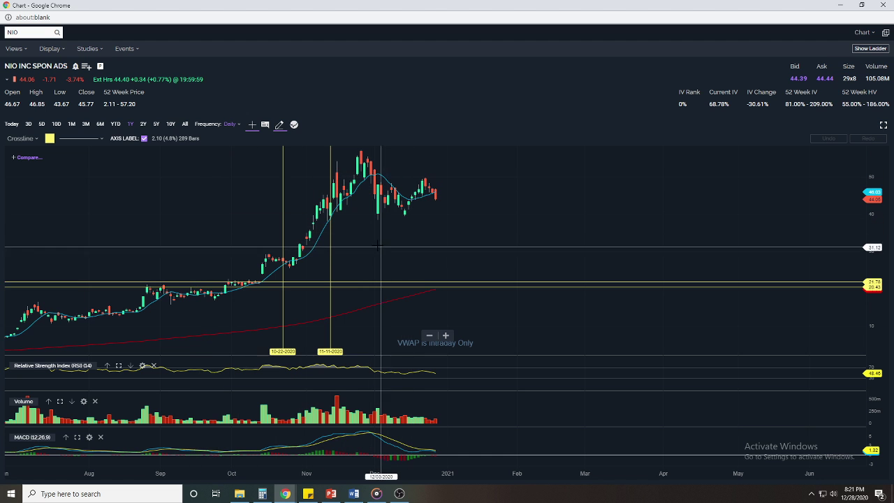
right_click(343, 282)
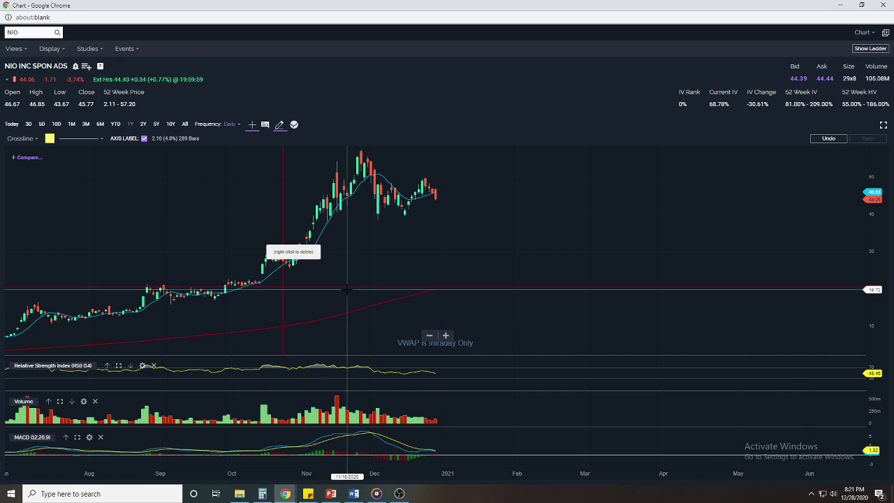
scroll(347, 288, "up", 5)
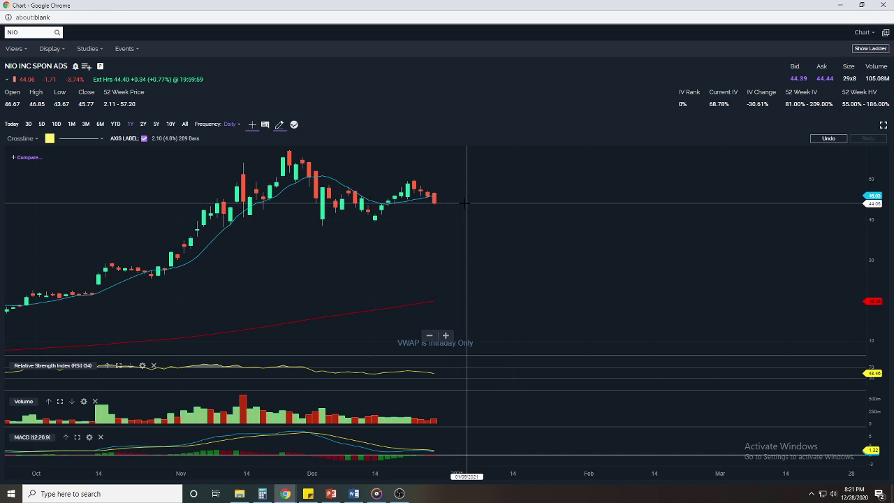
left_click(466, 203)
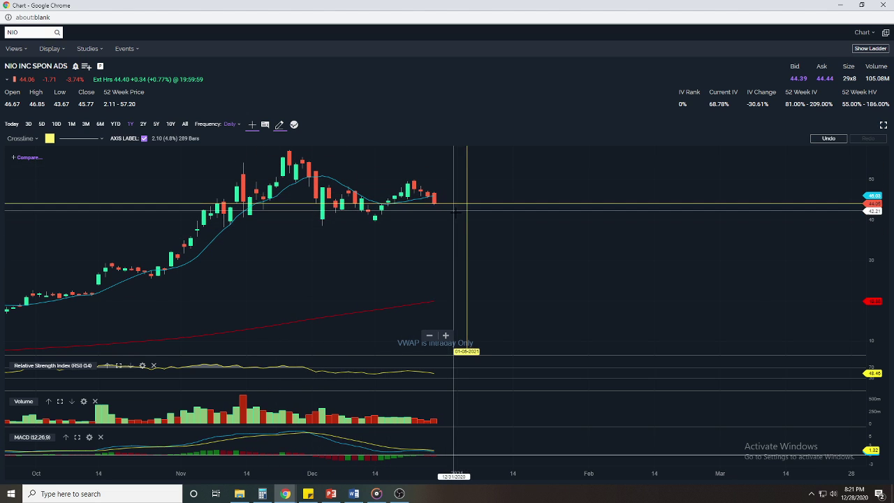
scroll(334, 311, "down", 5)
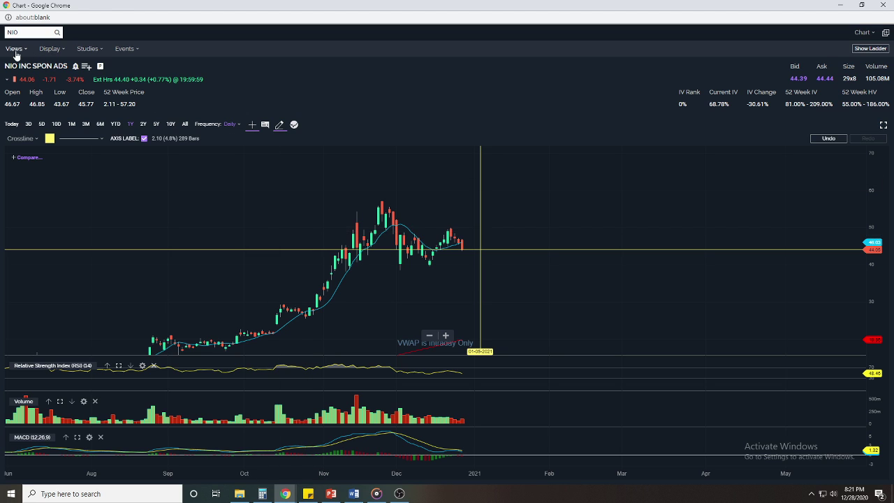
Draw a falling trend line from the November peak with the Line tool.
left_click(21, 138)
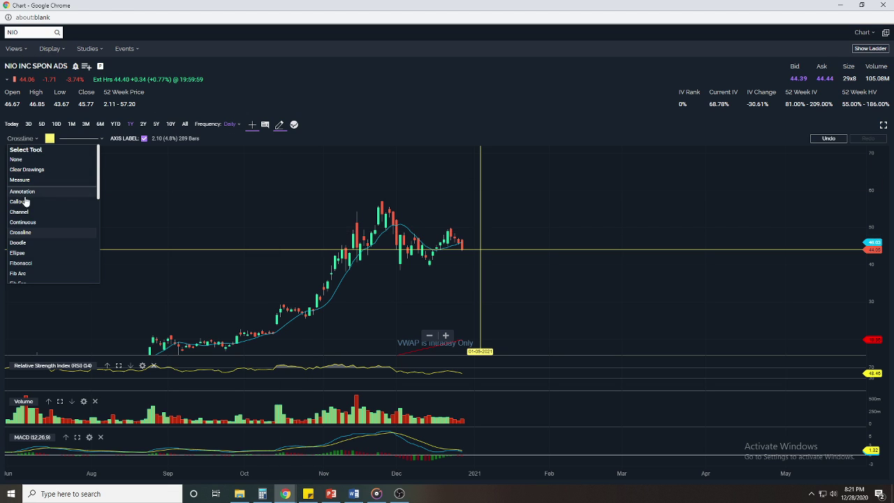
scroll(25, 244, "down", 2)
scroll(25, 257, "down", 2)
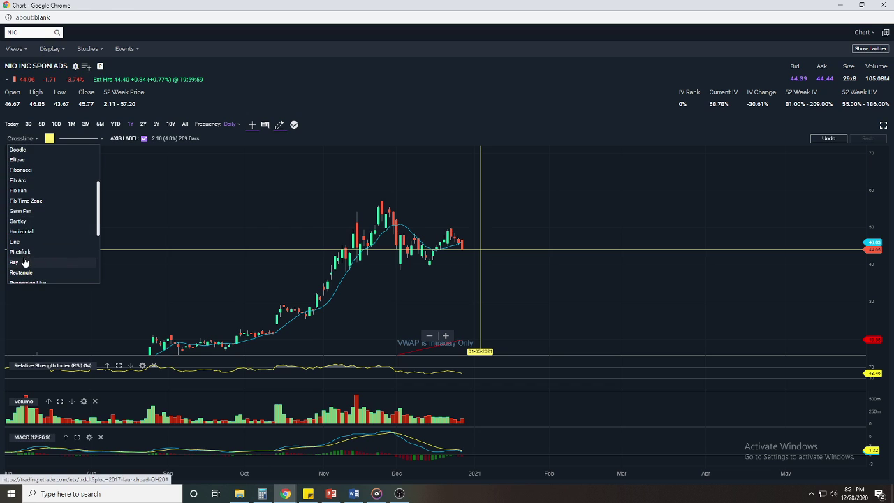
left_click(34, 243)
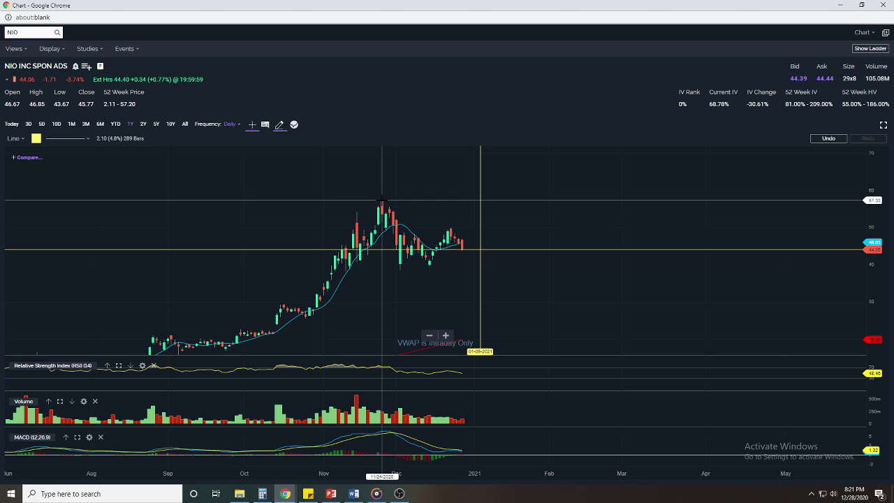
left_click_drag(382, 201, 450, 227)
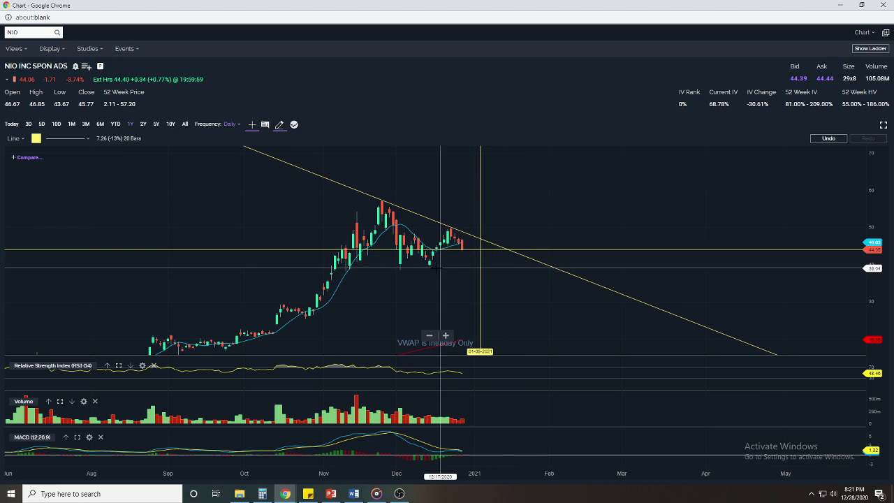
Start a rising trend line from the December low and adjust its end point.
left_click(400, 271)
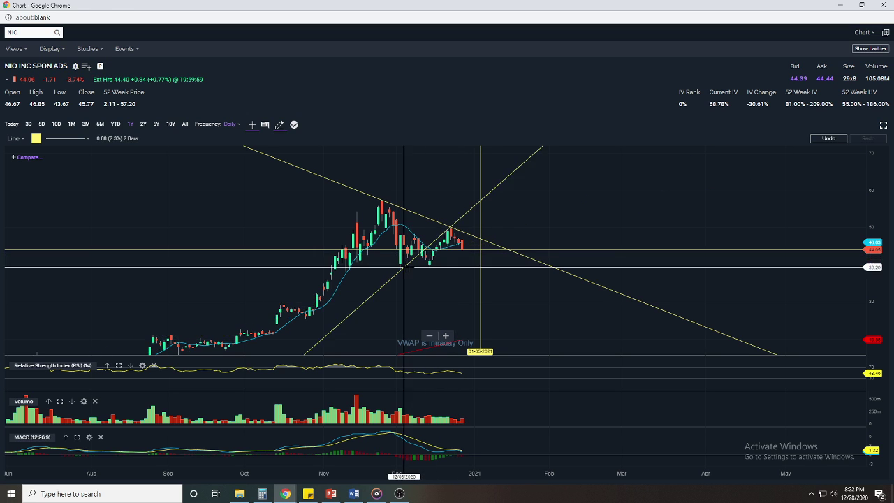
right_click(368, 270)
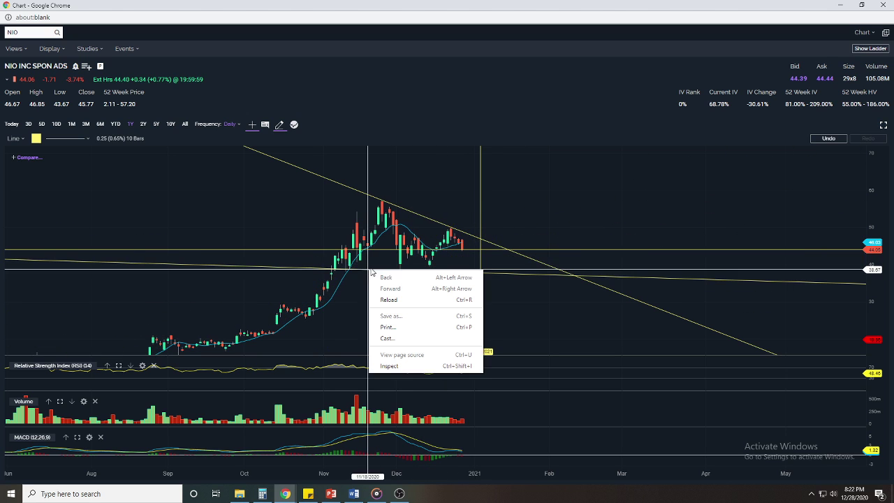
left_click(342, 261)
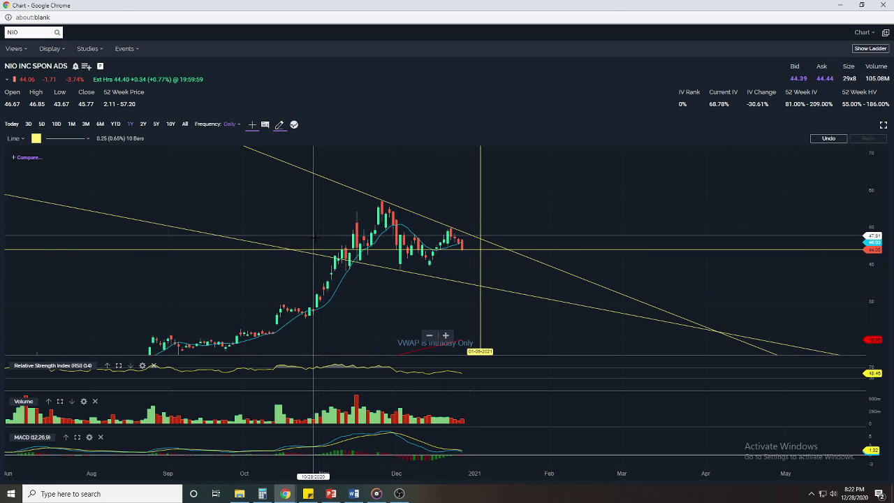
right_click(389, 271)
left_click(385, 266)
right_click(385, 266)
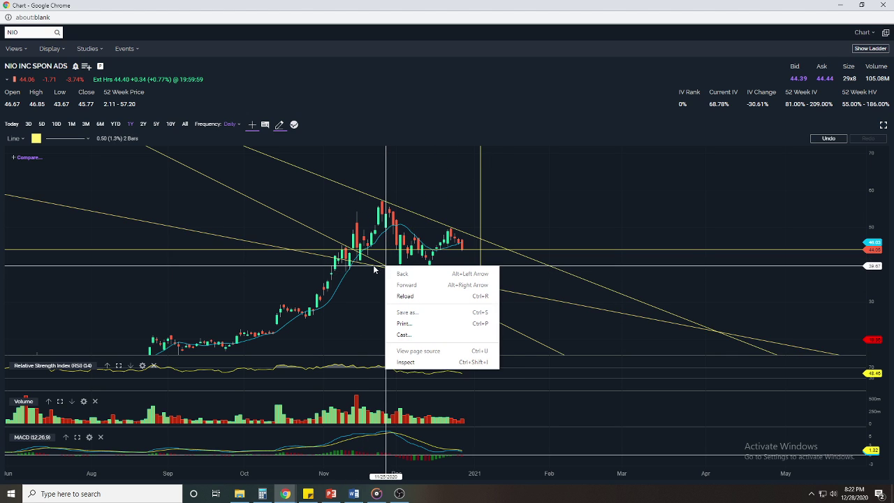
left_click(385, 265)
Delete the misplaced long trend line and draw a rising support line under the lows.
left_click(389, 268)
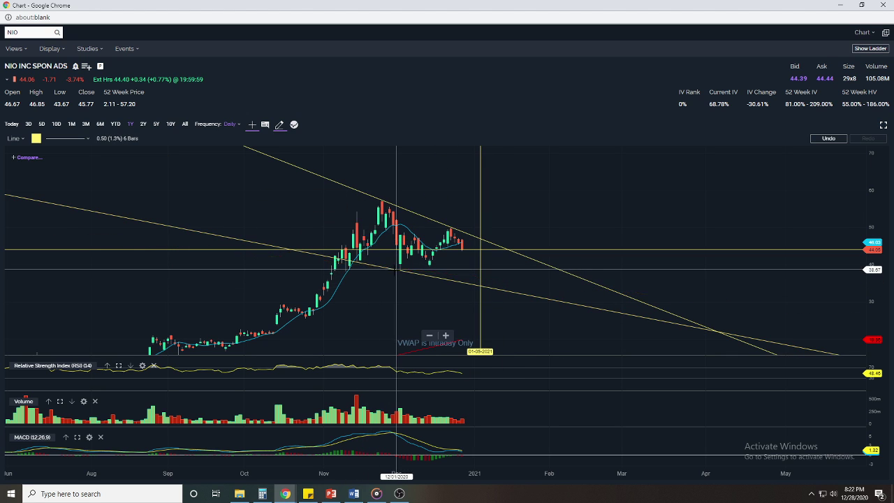
key("Delete")
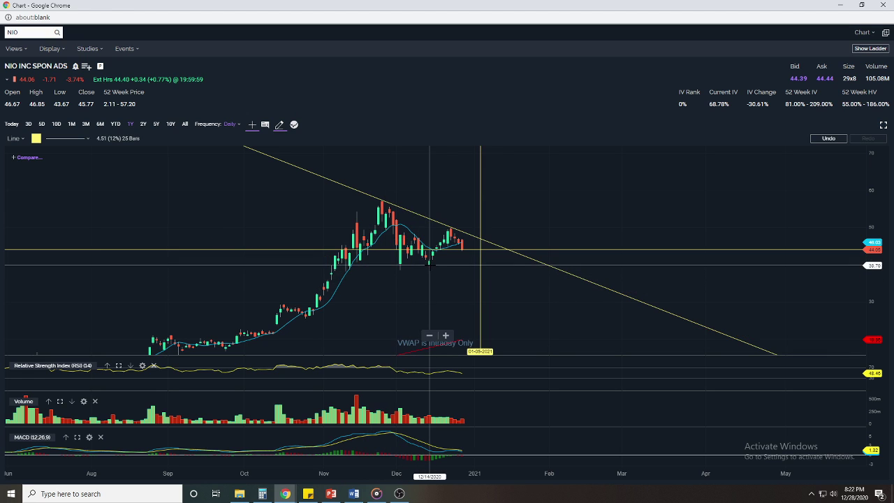
left_click(429, 264)
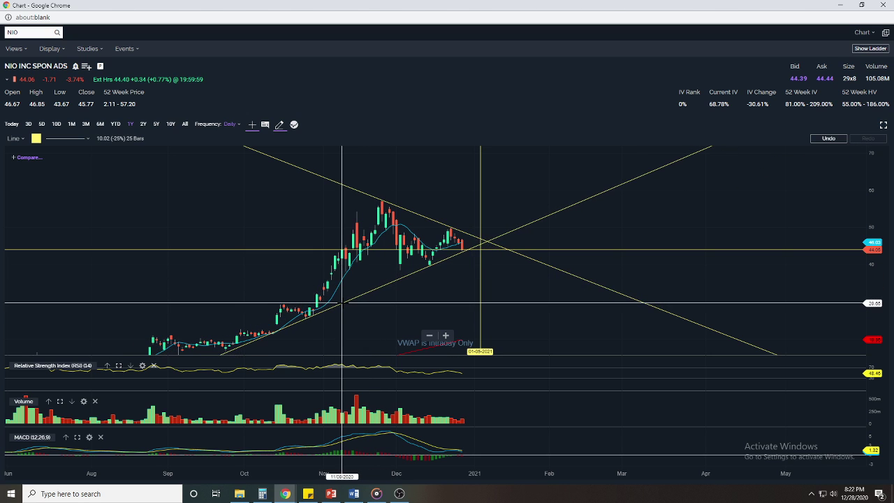
left_click(342, 303)
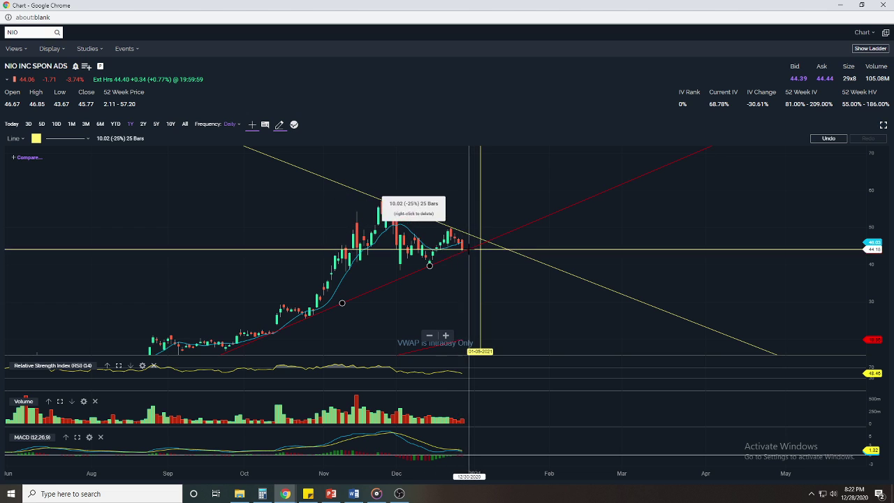
scroll(472, 248, "up", 3)
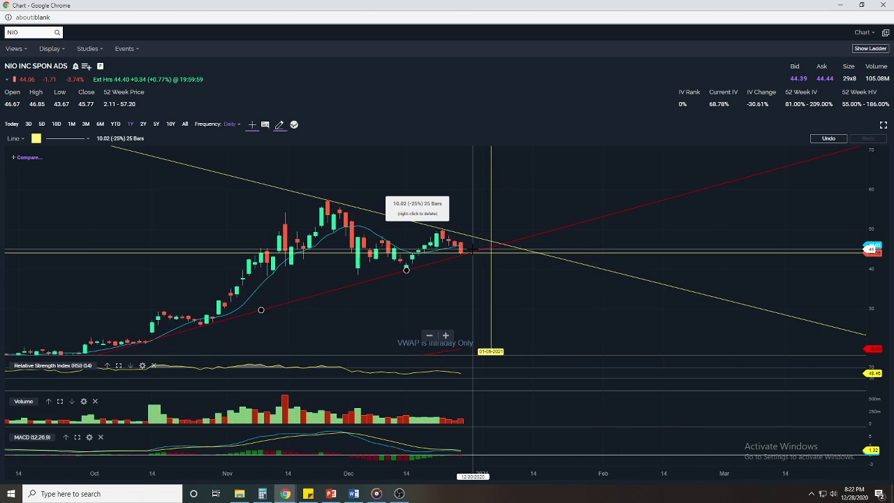
scroll(474, 250, "up", 3)
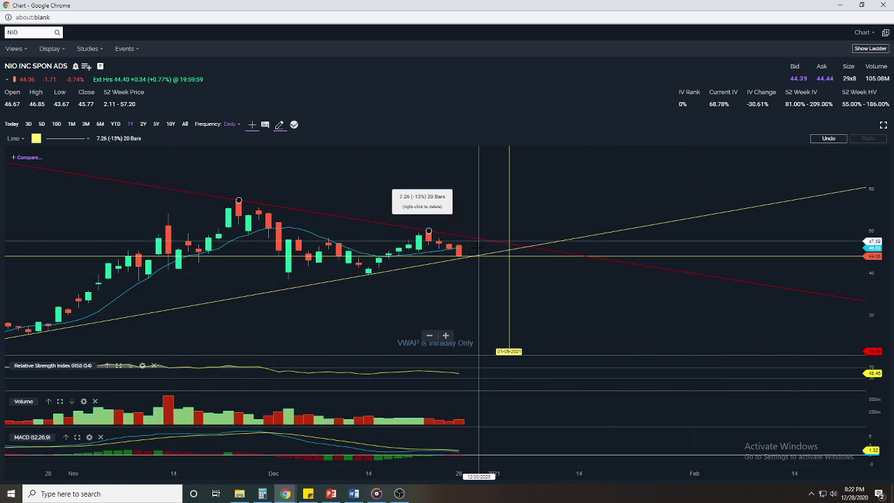
scroll(481, 268, "down", 4)
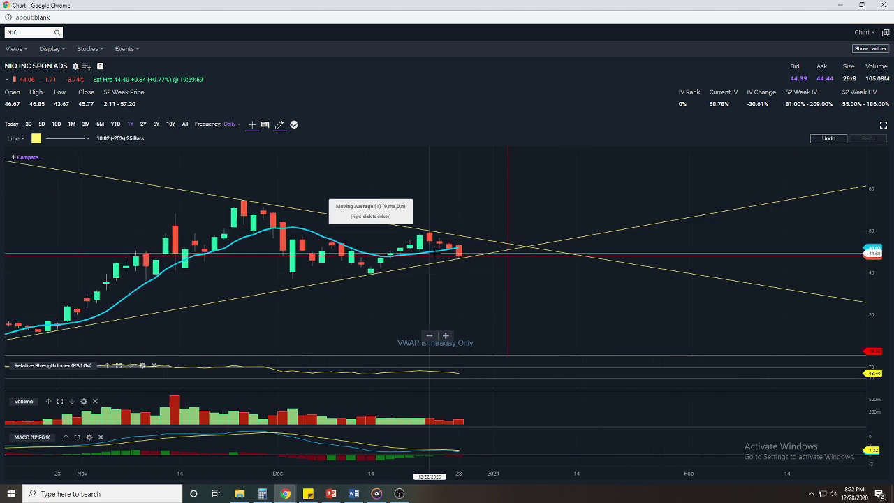
scroll(419, 244, "down", 4)
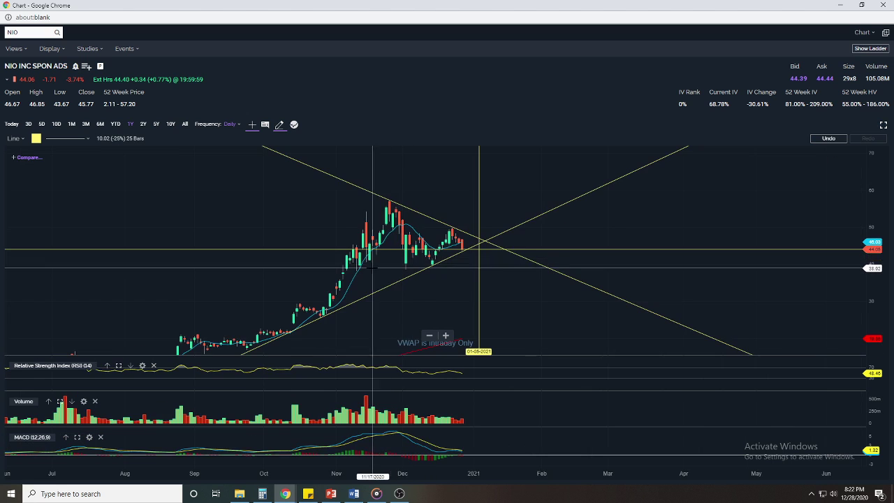
scroll(321, 248, "up", 3)
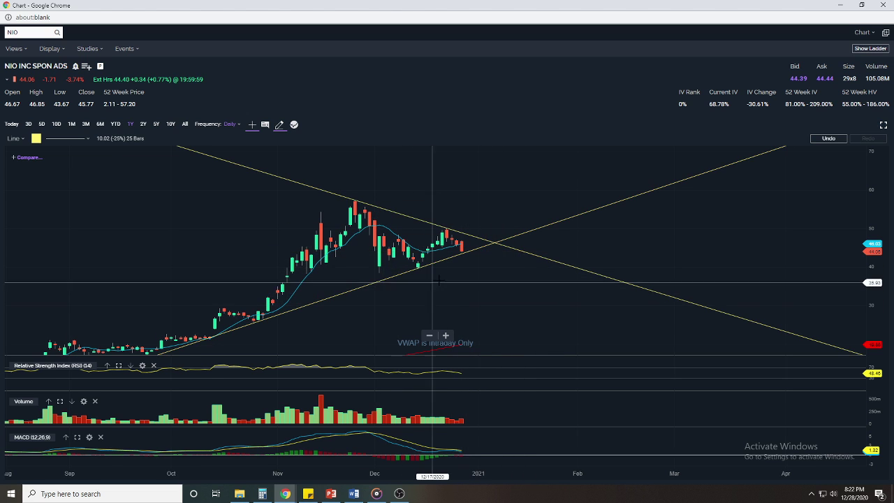
scroll(438, 279, "down", 2)
scroll(438, 279, "up", 3)
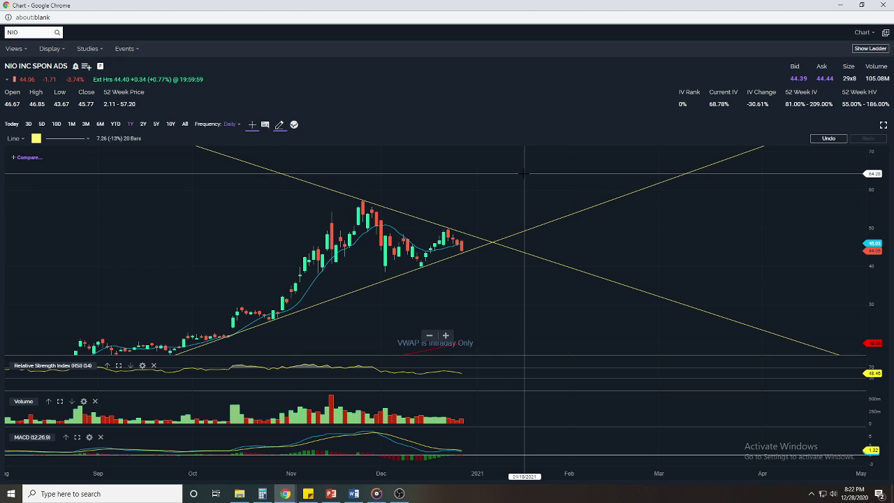
scroll(419, 276, "down", 2)
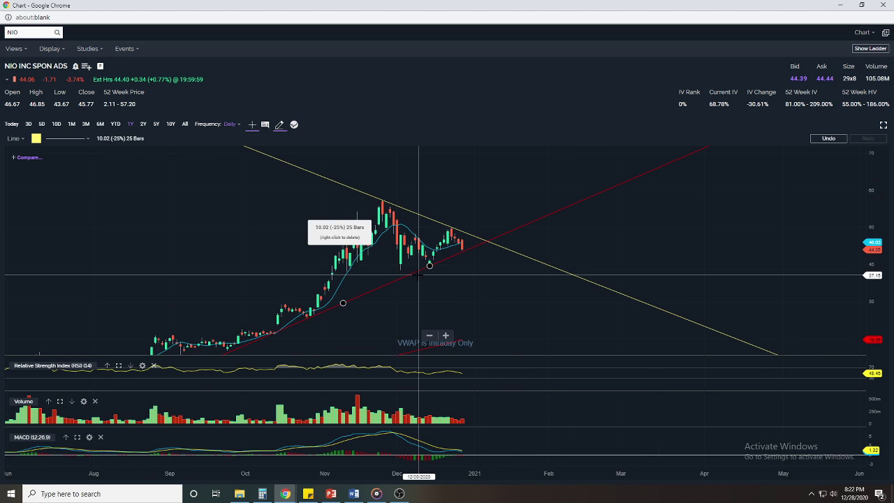
scroll(419, 276, "down", 2)
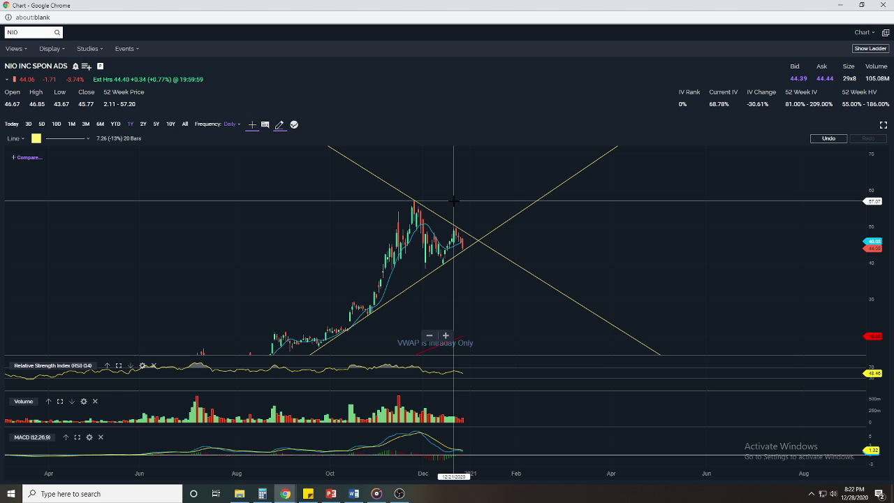
Draw a horizontal price-target line at about 57 across the chart, then select the rising support line.
left_click_drag(454, 201, 357, 201)
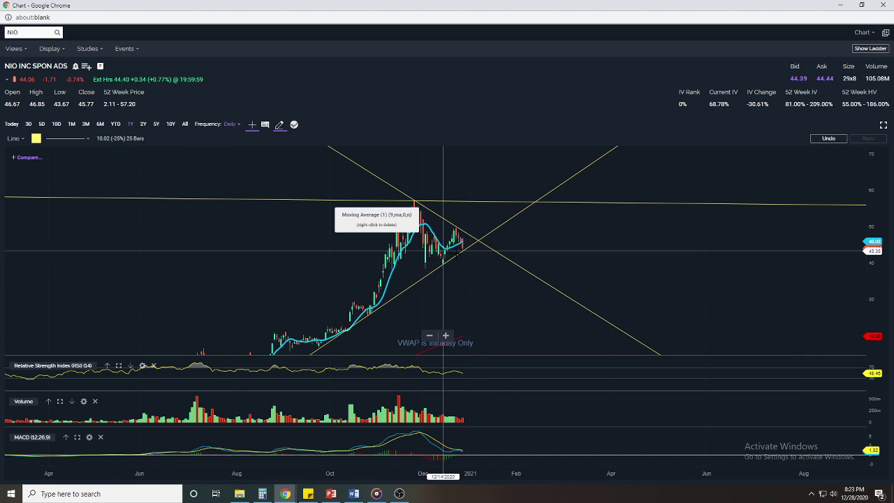
scroll(471, 260, "up", 4)
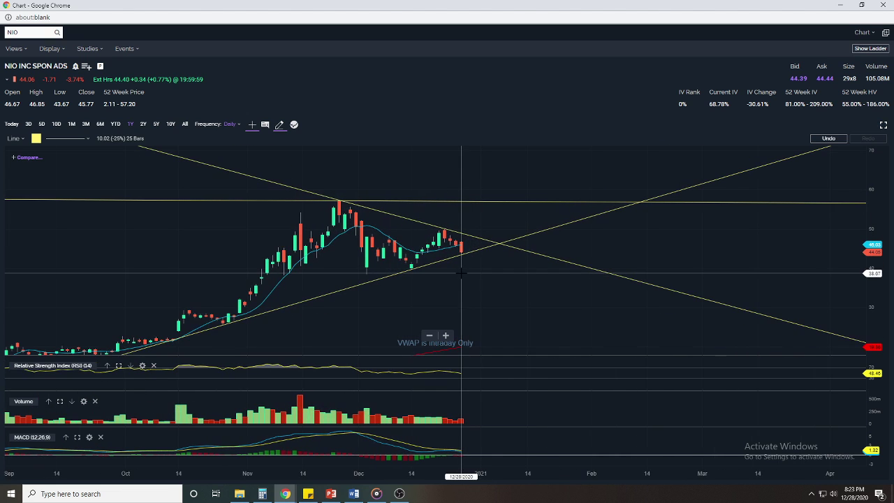
scroll(447, 272, "down", 4)
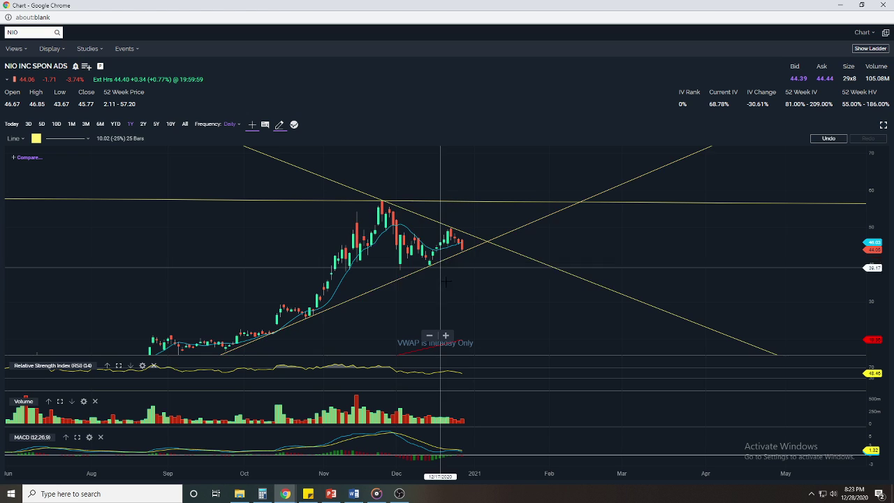
scroll(468, 272, "up", 4)
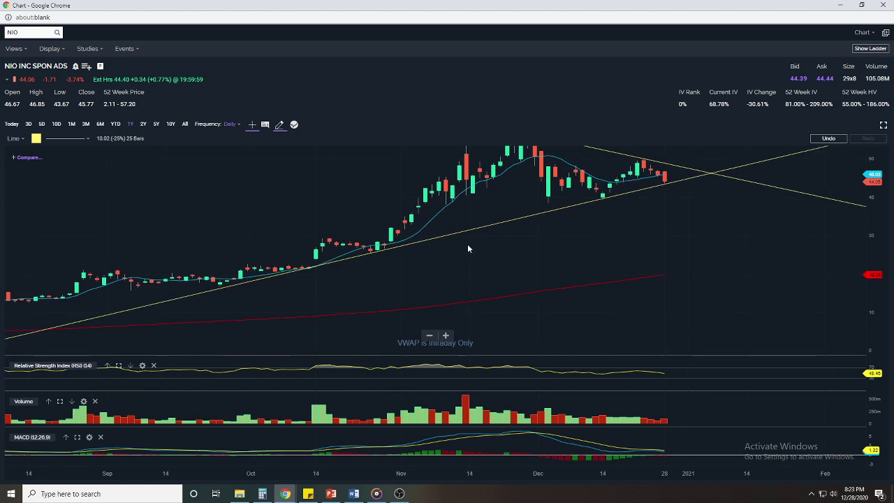
scroll(342, 299, "down", 2)
left_click(342, 299)
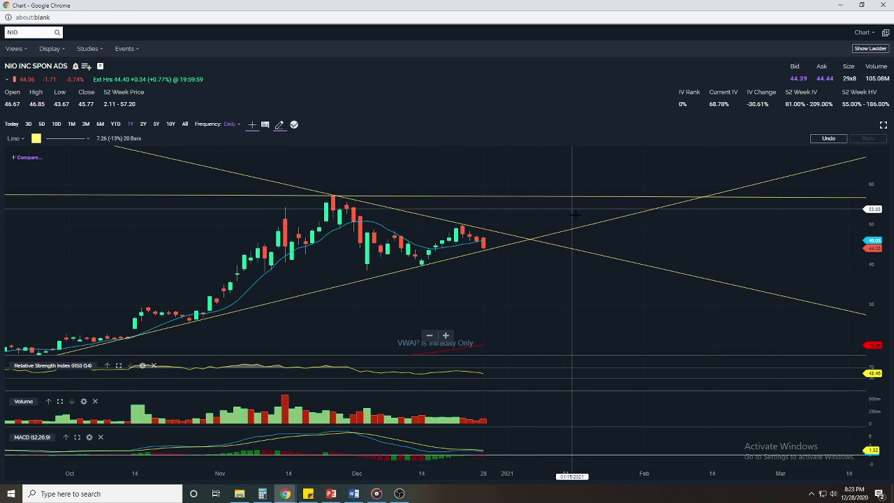
scroll(476, 280, "down", 3)
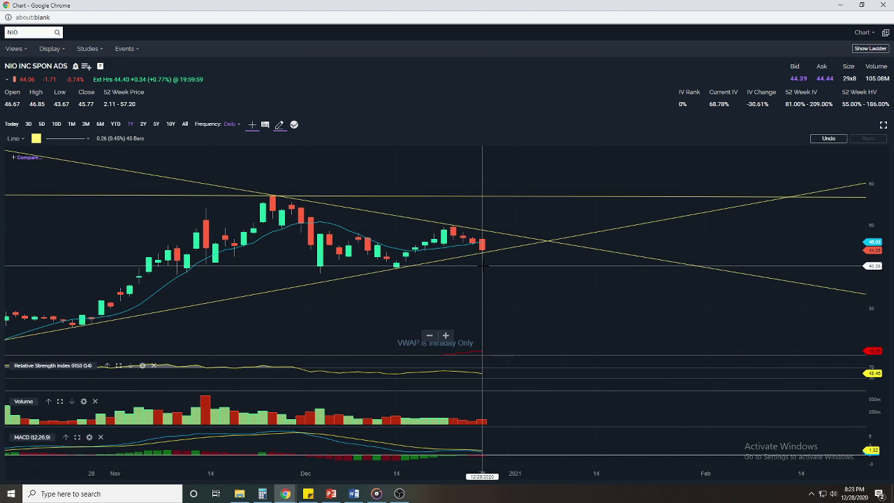
scroll(476, 280, "down", 2)
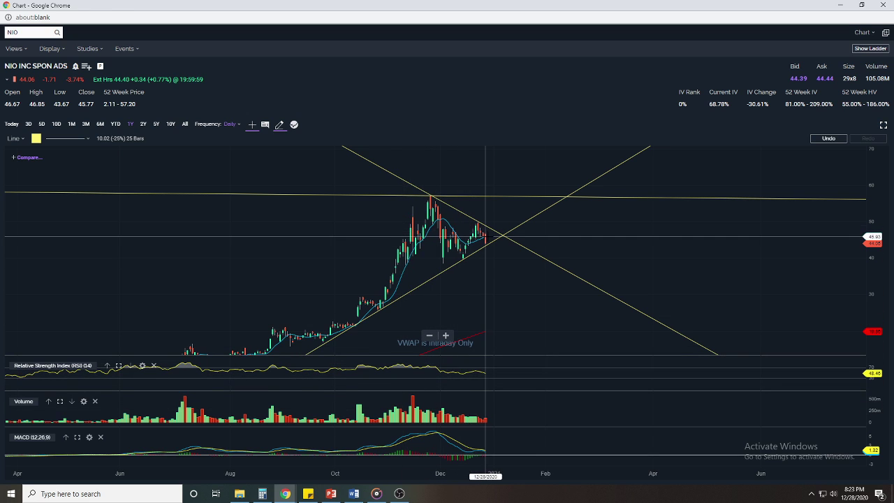
left_click(472, 254)
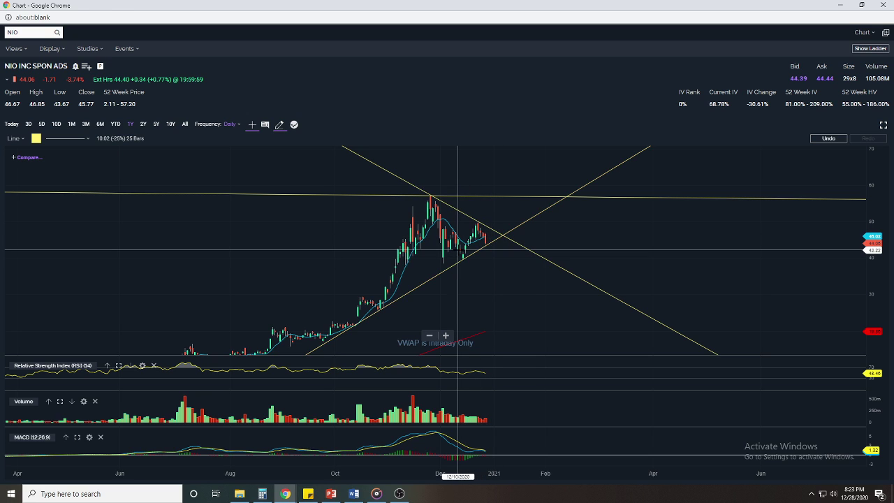
left_click(532, 200)
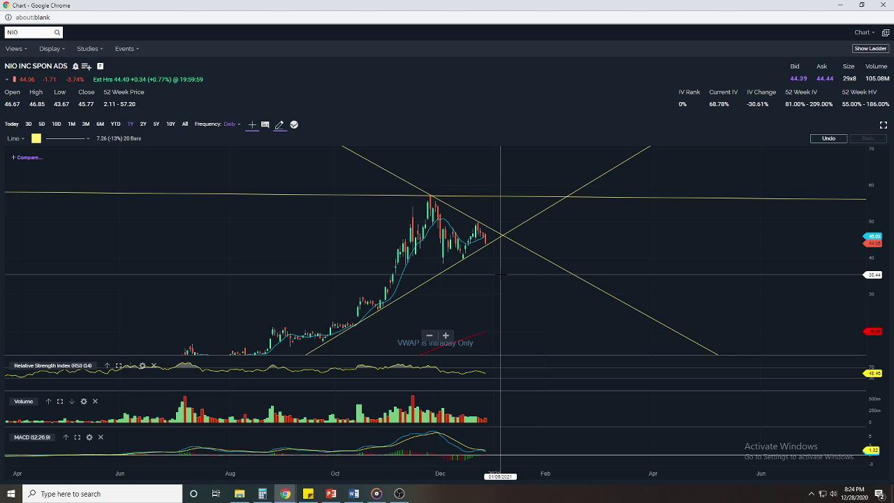
scroll(500, 274, "up", 3)
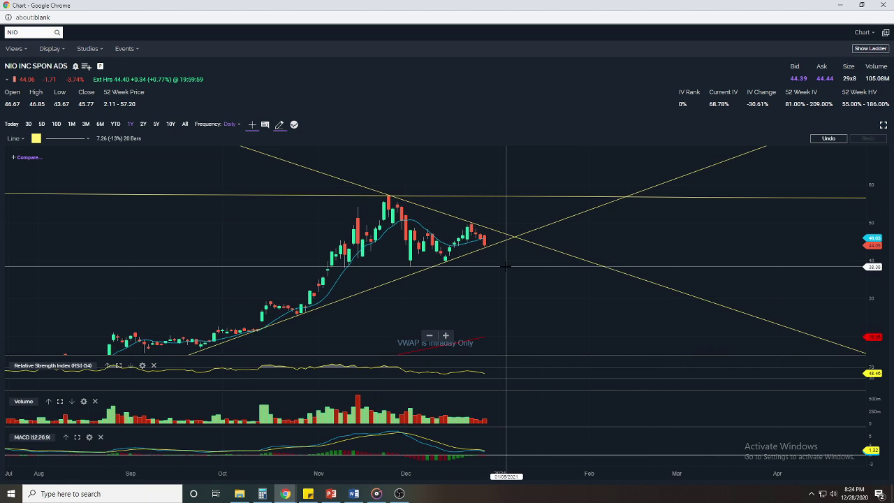
scroll(405, 279, "up", 2)
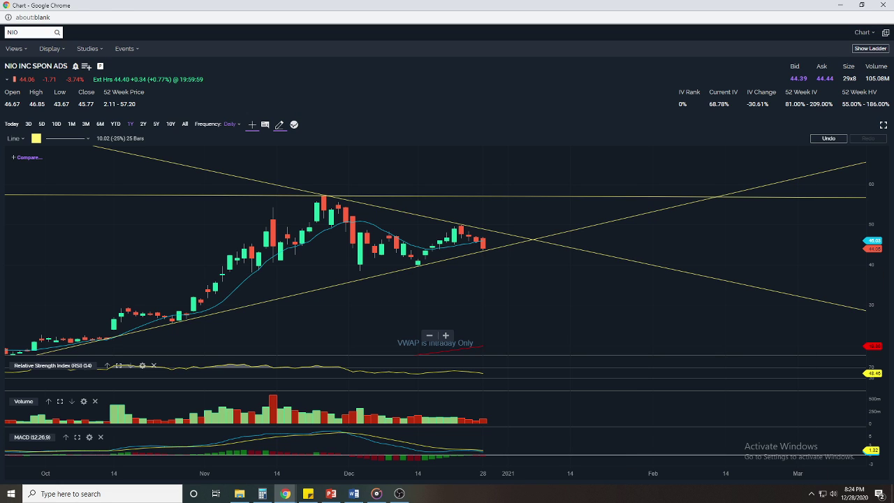
key("alt+Tab")
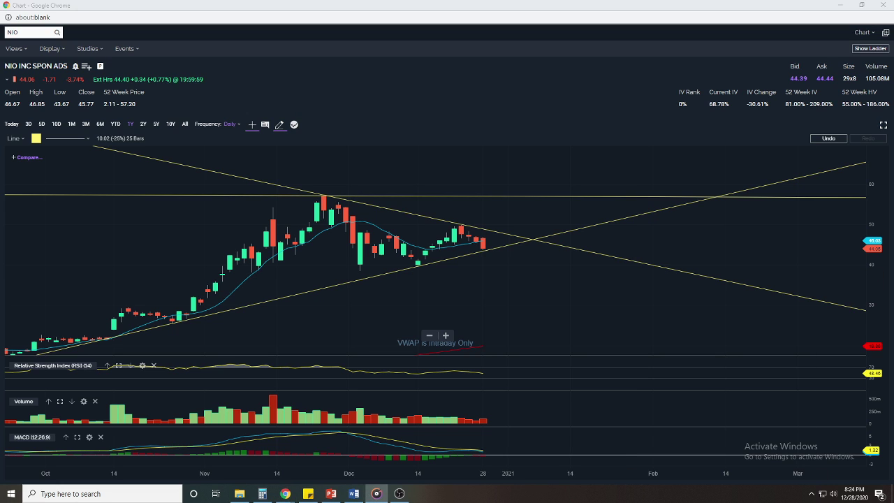